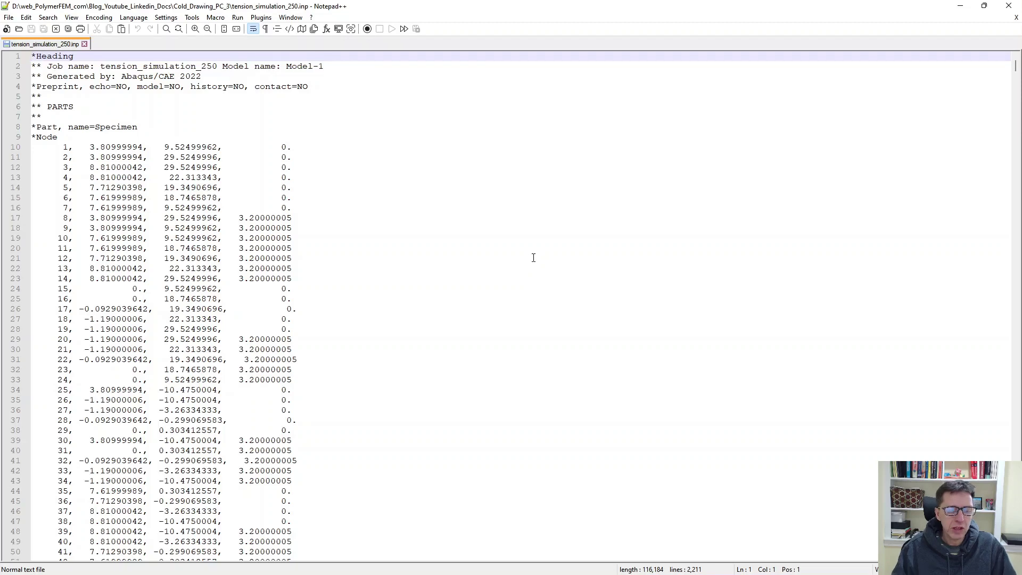
# Page through the node list to the file's end and select the mat material block with Elastic 1., 0.3.
pyautogui.click(533, 258)
pyautogui.press('Down')
pyautogui.press('Home')
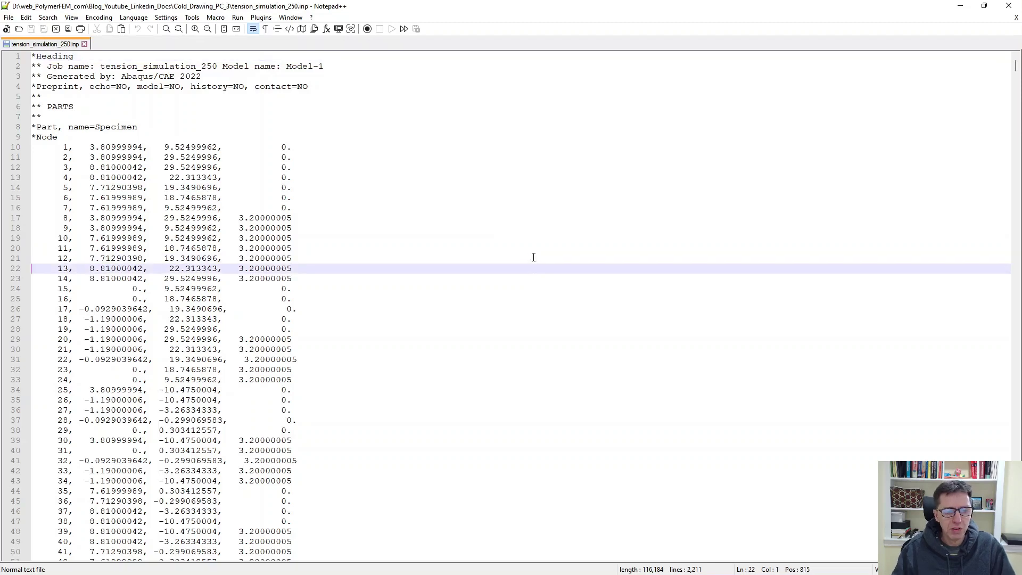
pyautogui.press('pagedown')
pyautogui.press('pagedown')
pyautogui.press('pagedown')
pyautogui.press('pagedown')
pyautogui.press('pagedown')
pyautogui.press('pagedown')
pyautogui.press('pagedown')
pyautogui.press('pagedown')
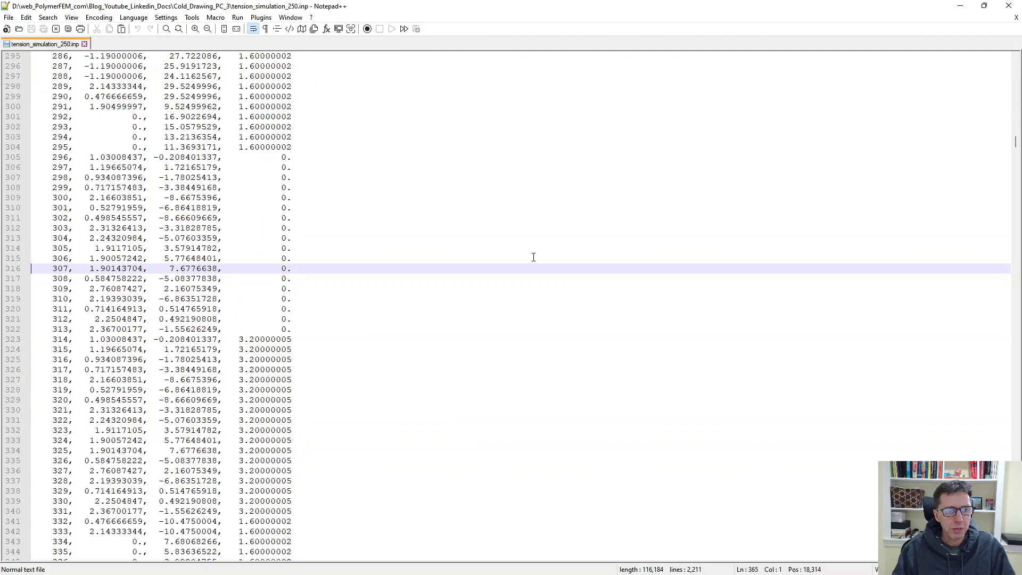
pyautogui.hotkey('ctrl', 'End')
pyautogui.scroll(6, 321, 271)
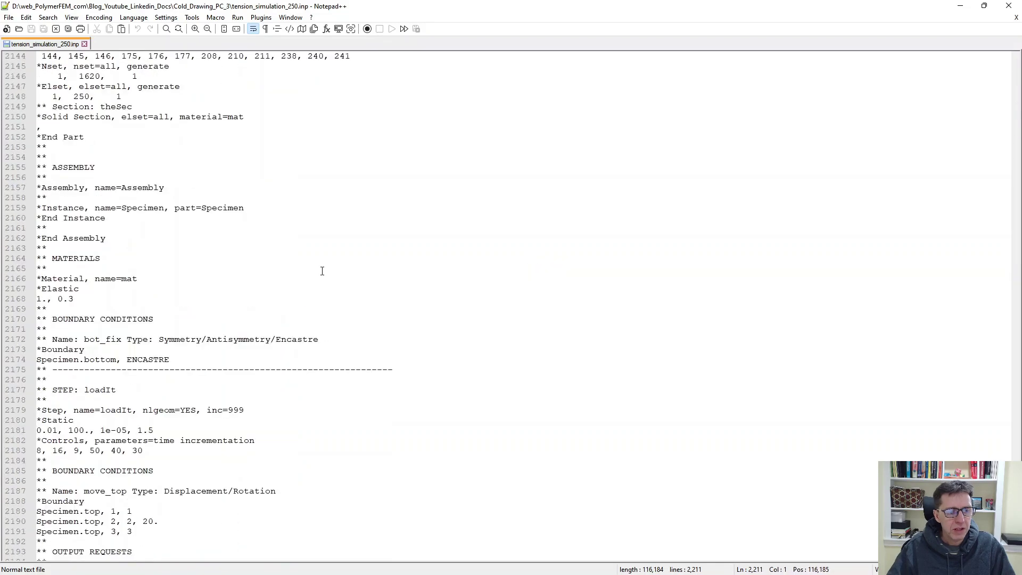
pyautogui.moveTo(75, 298); pyautogui.dragTo(37, 278)
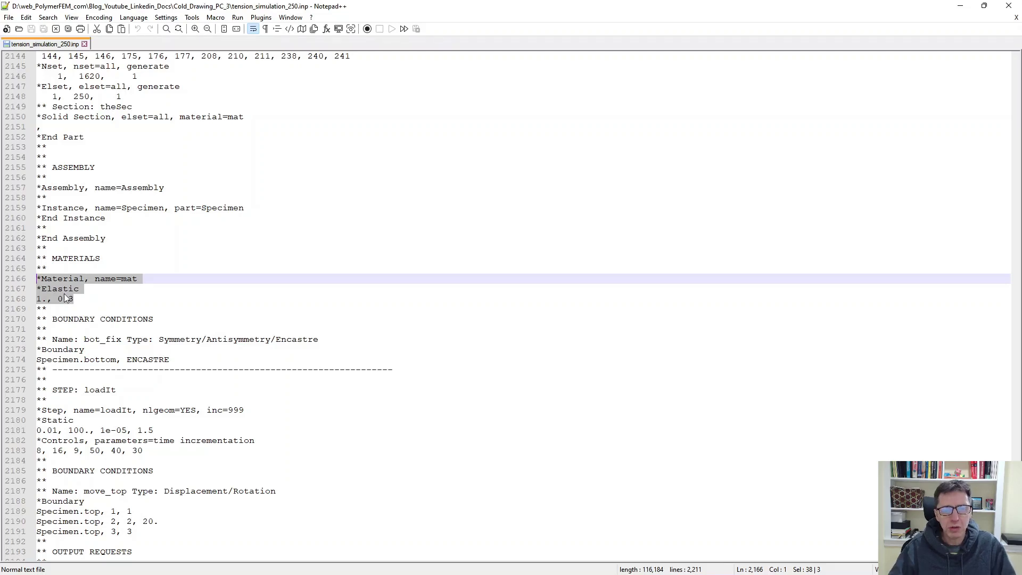
pyautogui.scroll(-6, 408, 266)
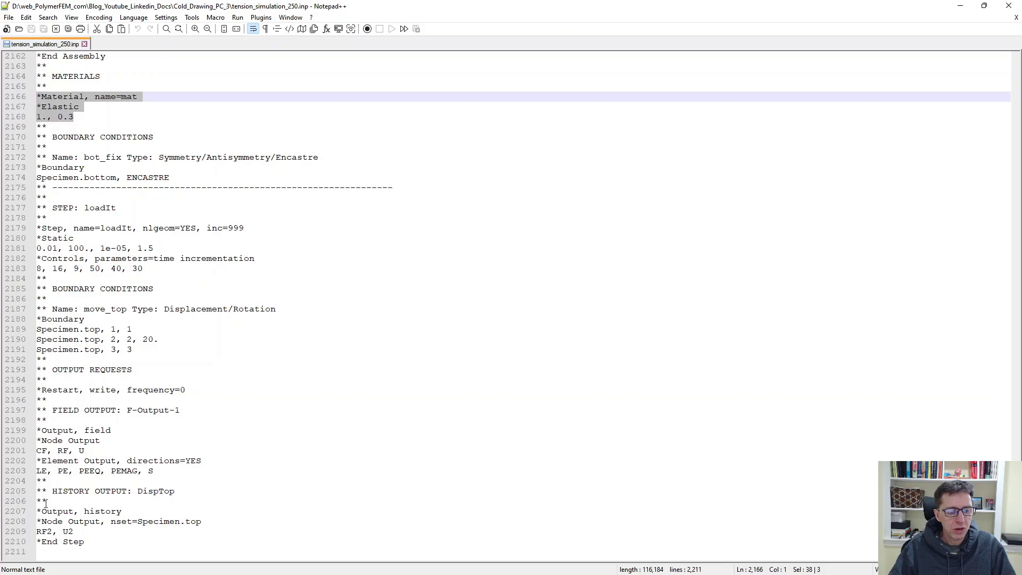
# Highlight the RF2, U2 history output for Specimen.top and the move_top boundary condition lines.
pyautogui.moveTo(73, 531); pyautogui.dragTo(37, 521)
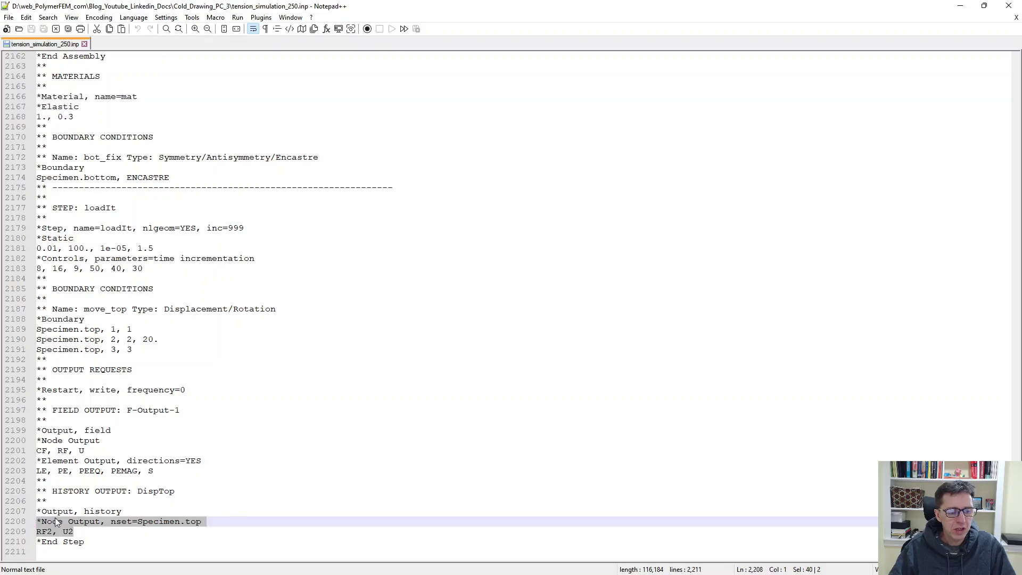
pyautogui.scroll(2, 55, 518)
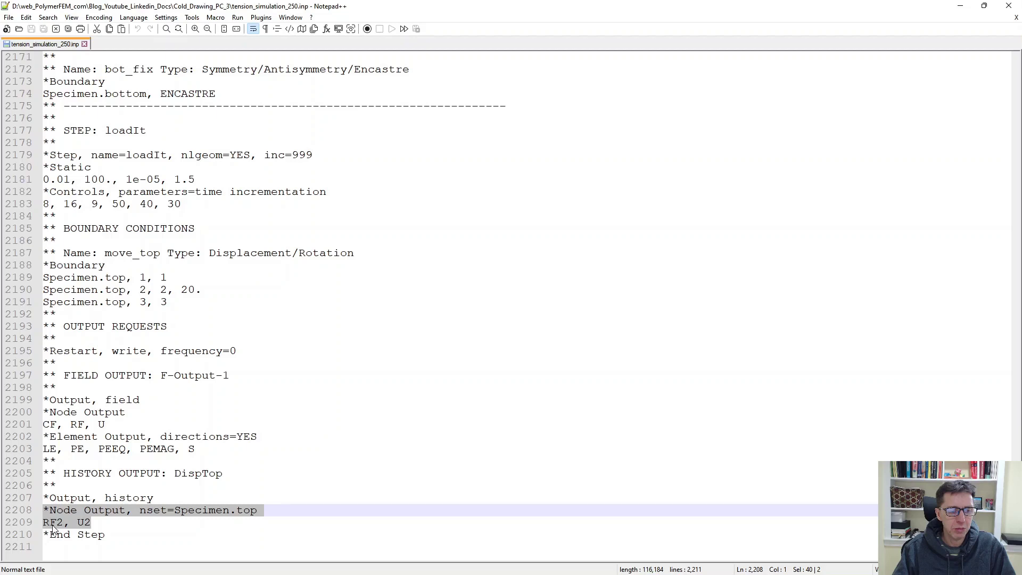
pyautogui.click(395, 298)
pyautogui.moveTo(165, 308); pyautogui.dragTo(35, 270)
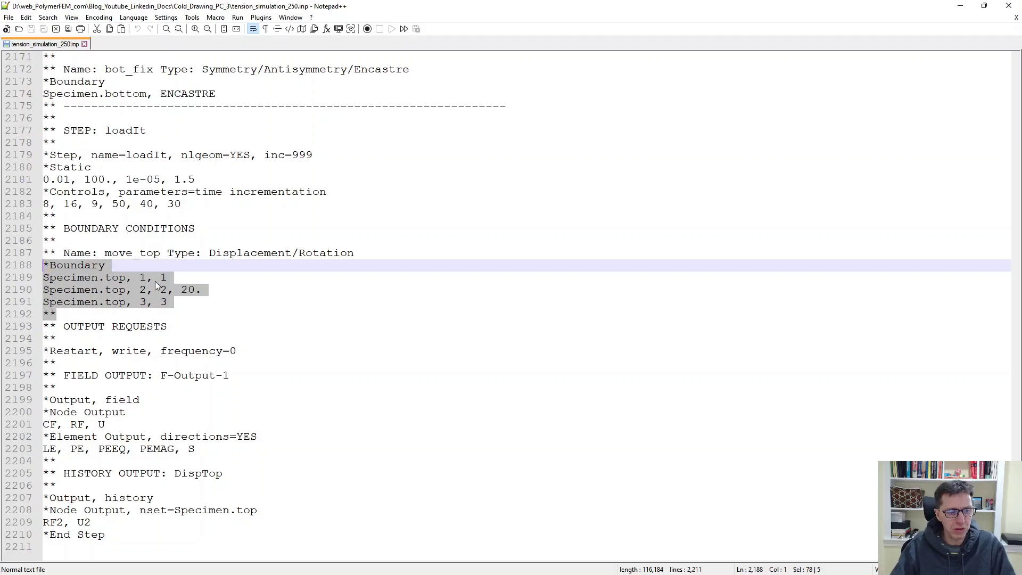
# Highlight the top displacement of 20 and the 100. step time, then switch to MCalibration.
pyautogui.click(181, 290)
pyautogui.moveTo(181, 289); pyautogui.dragTo(197, 288)
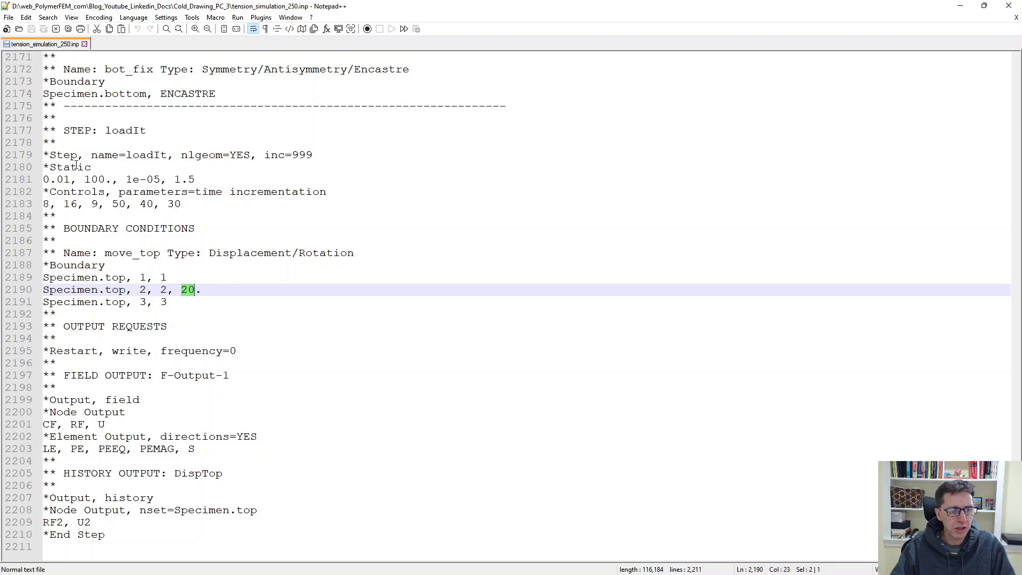
pyautogui.moveTo(84, 179); pyautogui.dragTo(111, 179)
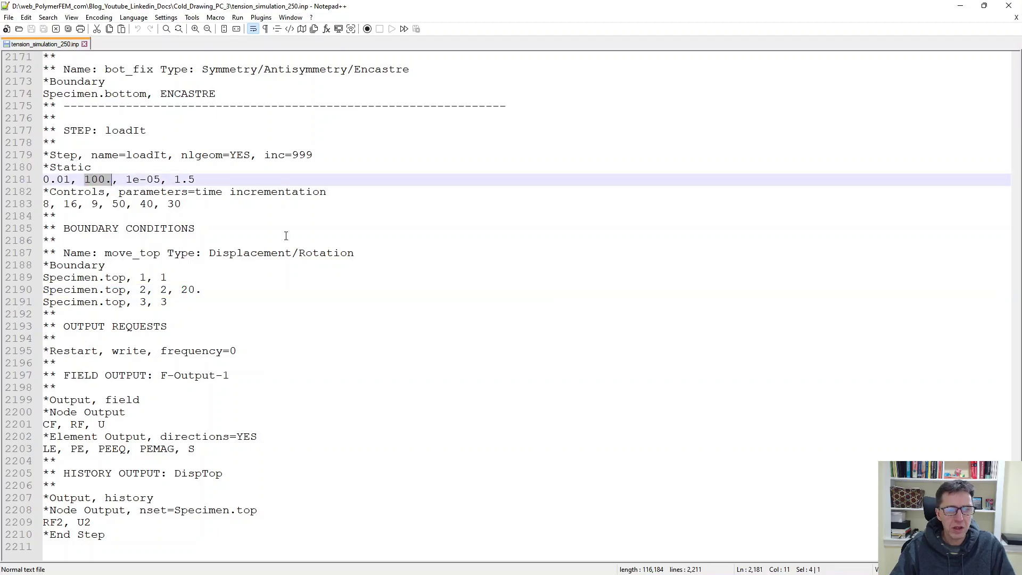
pyautogui.click(297, 238)
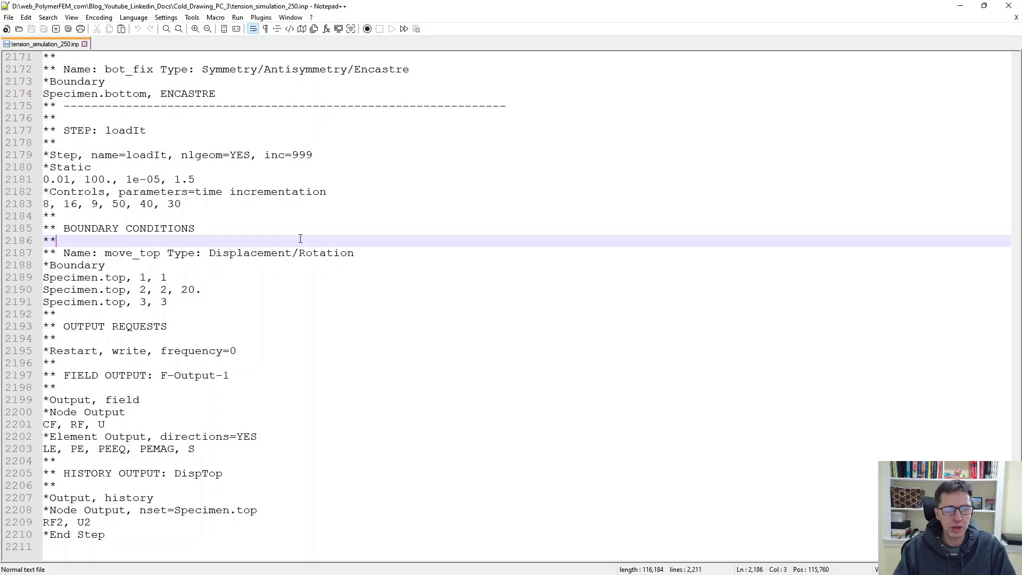
pyautogui.hotkey('alt', 'Tab')
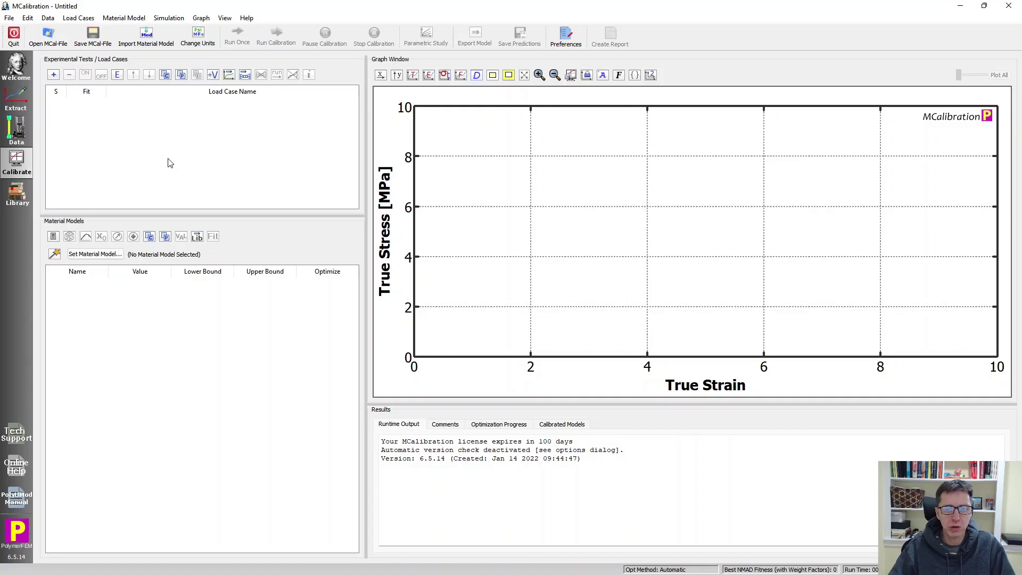
# Add an Abaqus External Solver (Inverse Problems) load case and load Parson_Specimen_v2.data as experimental data.
pyautogui.click(54, 74)
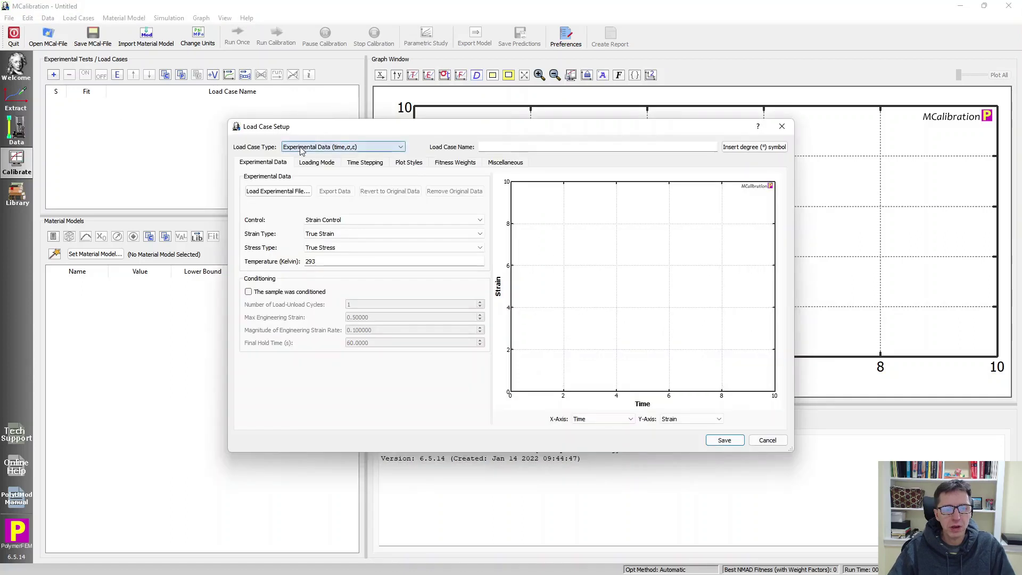
pyautogui.click(301, 151)
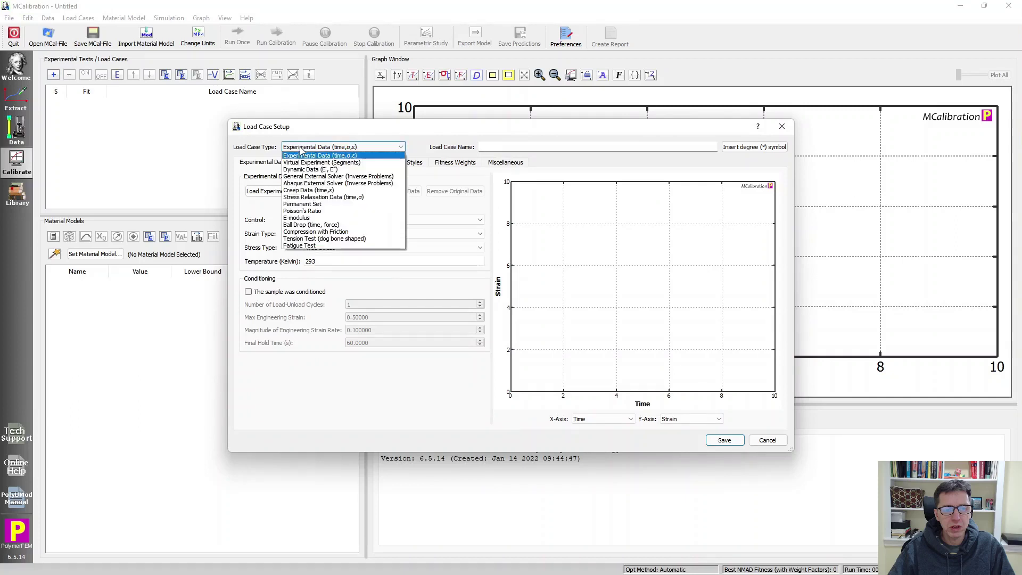
pyautogui.click(309, 184)
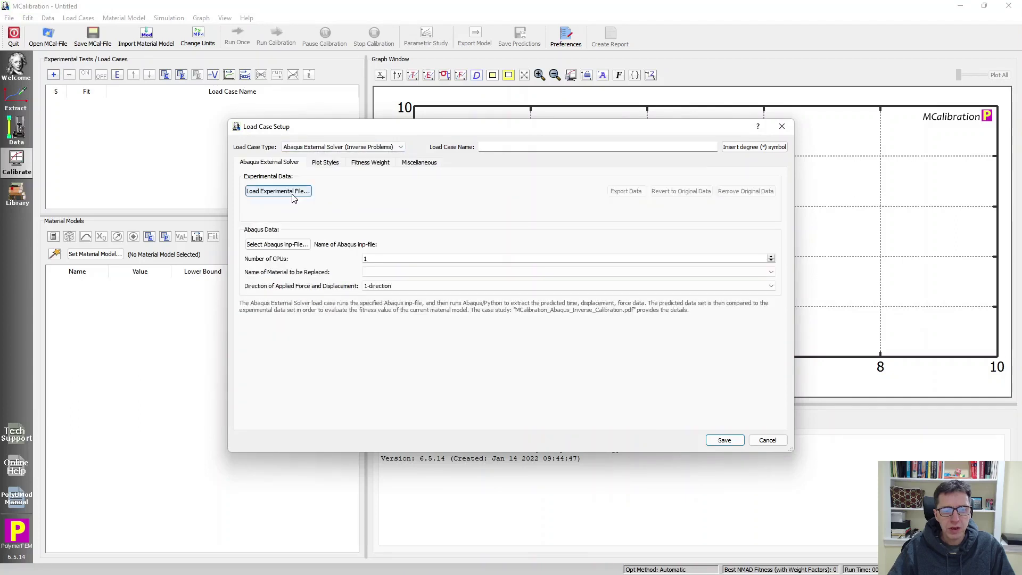
pyautogui.click(278, 191)
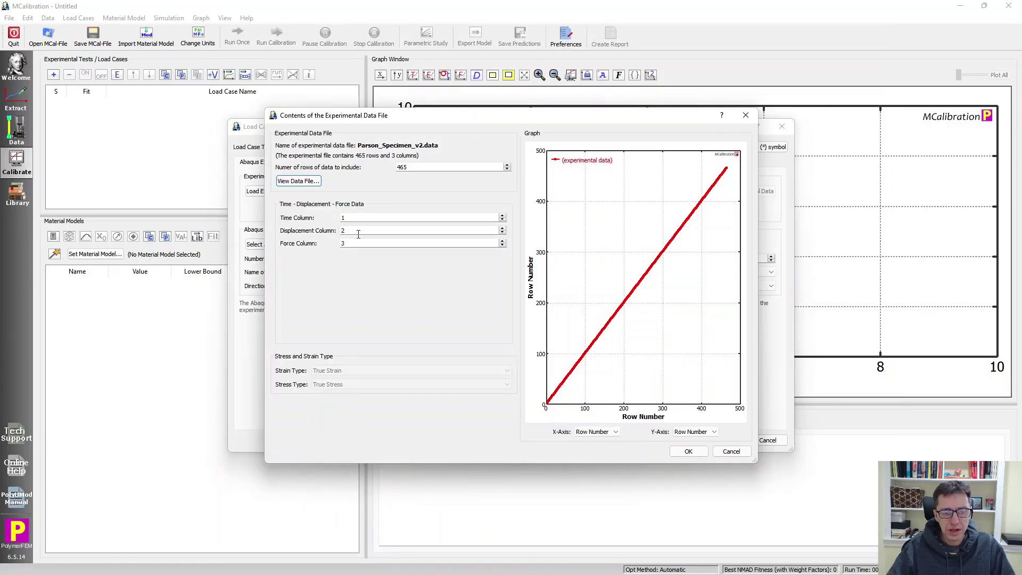
# Link the load case to tension_simulation_250.inp, set 2-direction force and displacement, and save it.
pyautogui.click(688, 451)
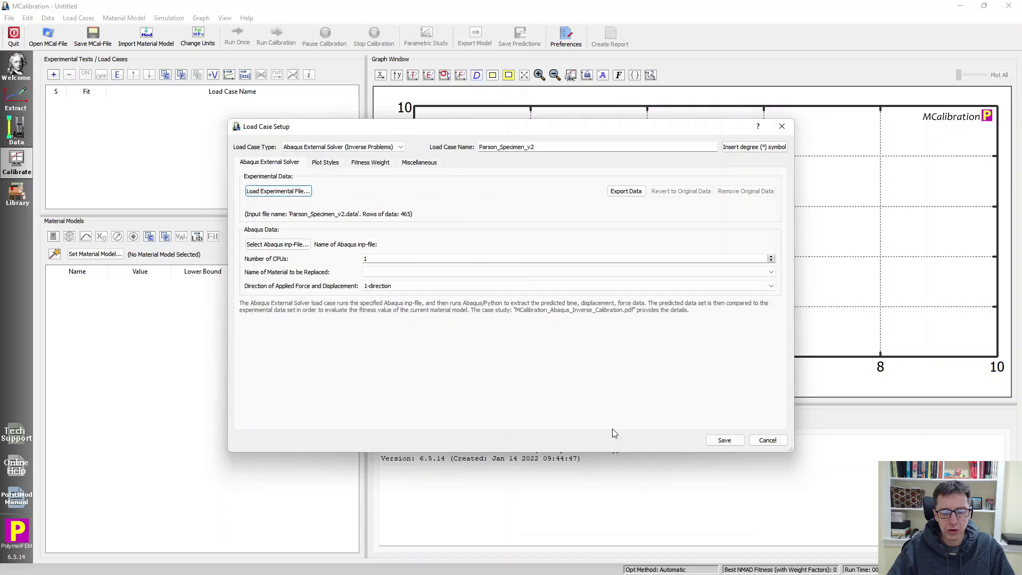
pyautogui.click(285, 246)
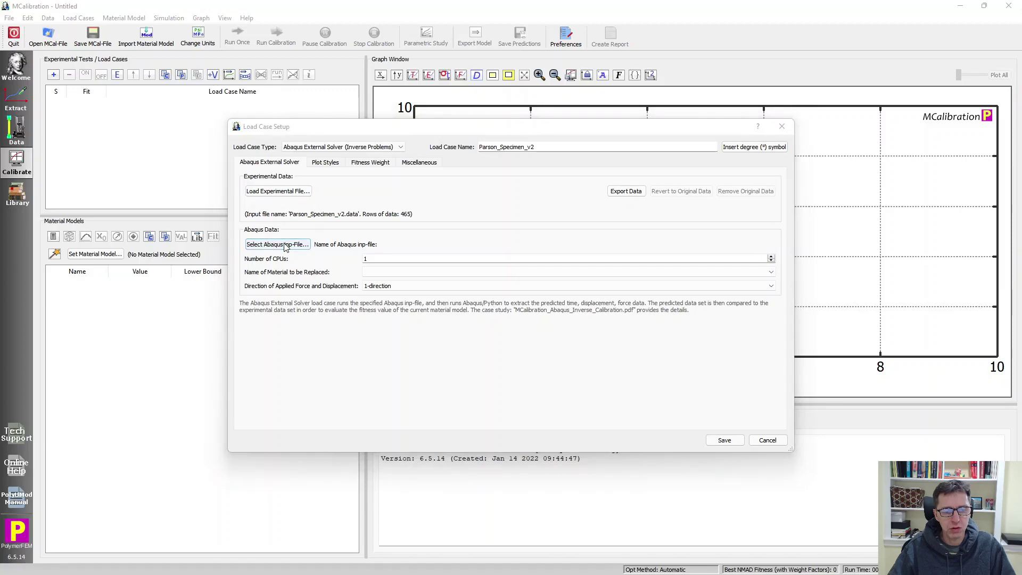
pyautogui.click(417, 133)
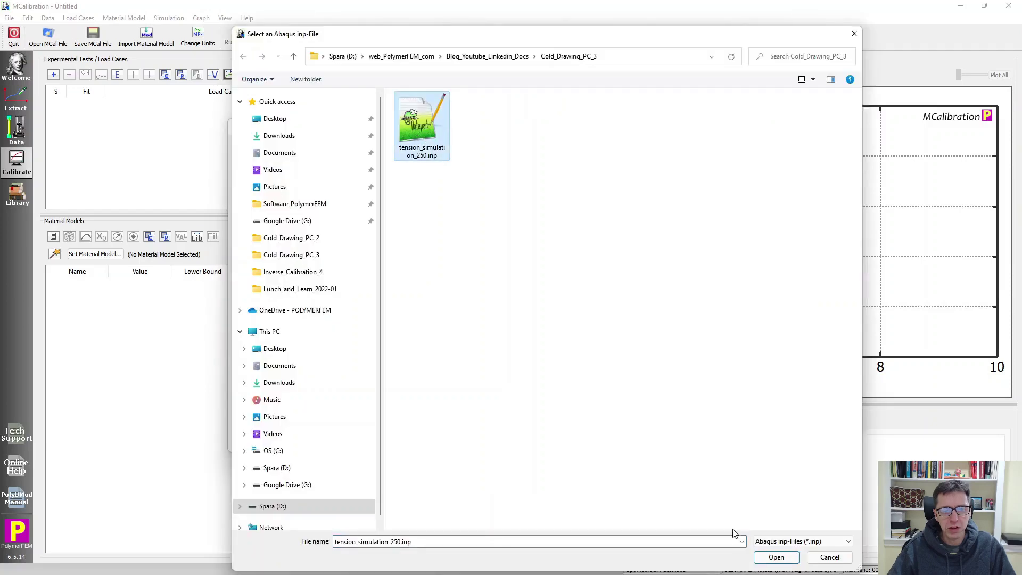
pyautogui.click(762, 557)
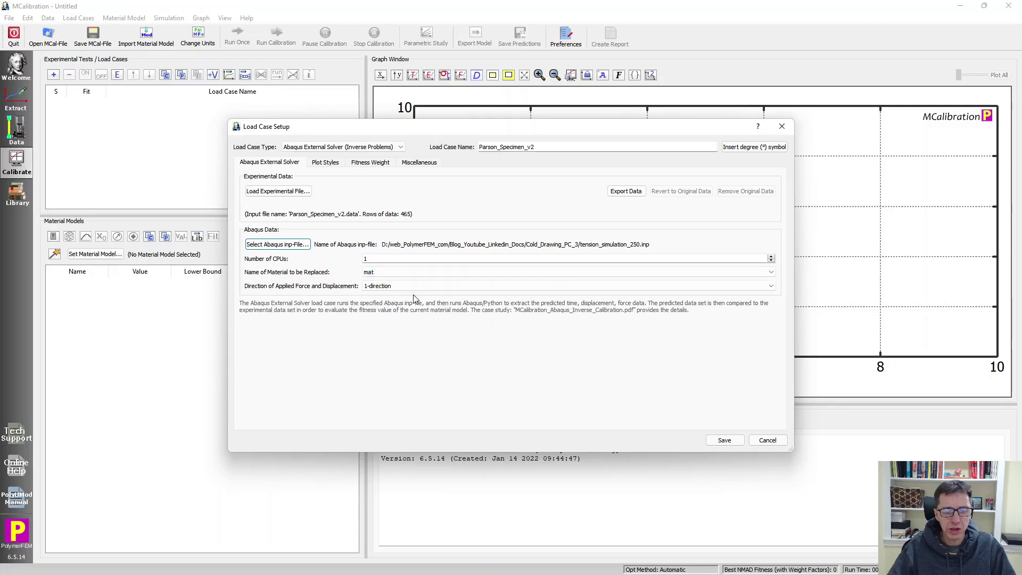
pyautogui.click(414, 287)
pyautogui.click(415, 302)
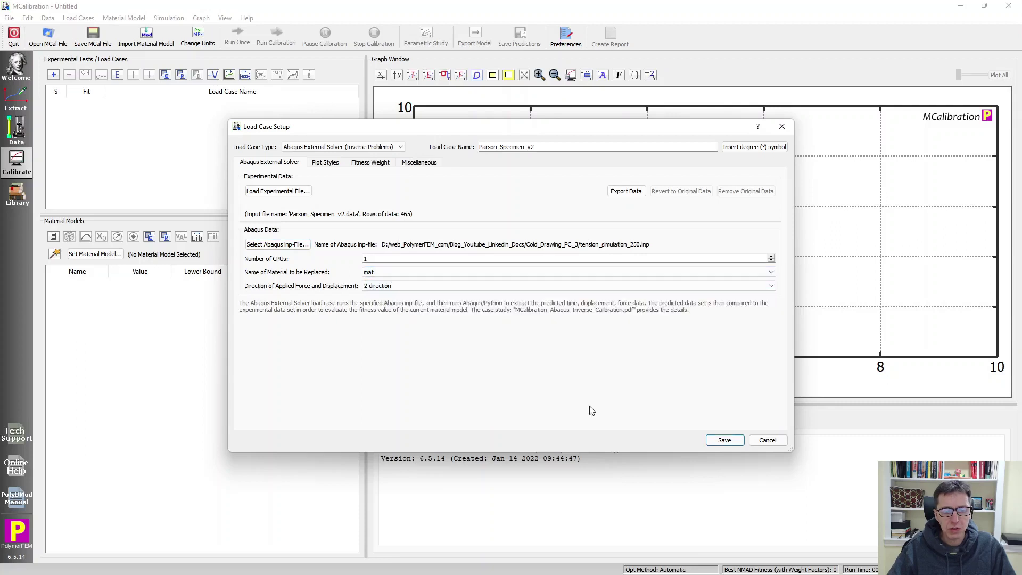
pyautogui.press('Return')
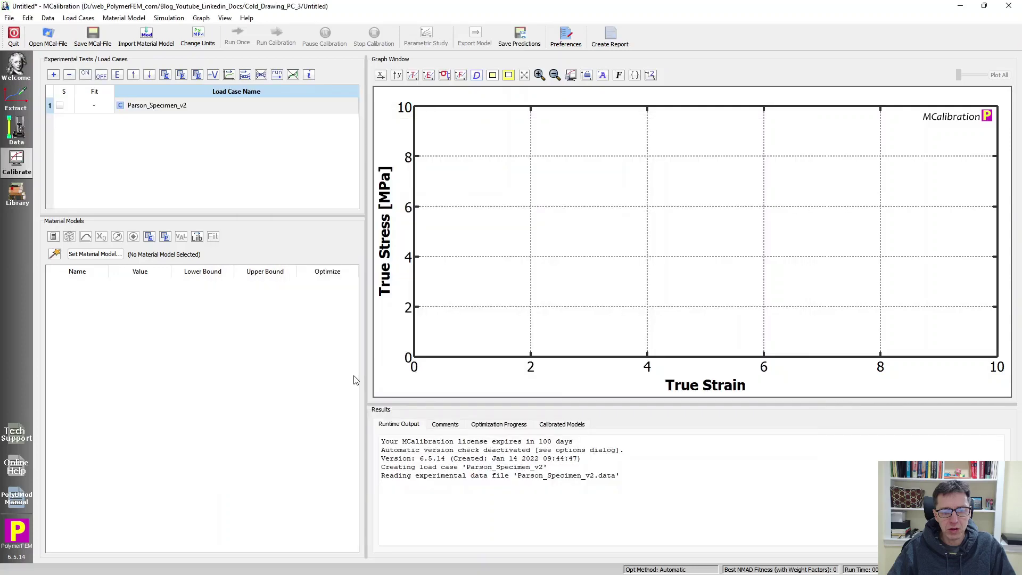
# Plot the Parson_Specimen_v2 force–displacement curve, then switch to the Mat_Model_UHMWPE.mcal window.
pyautogui.click(445, 75)
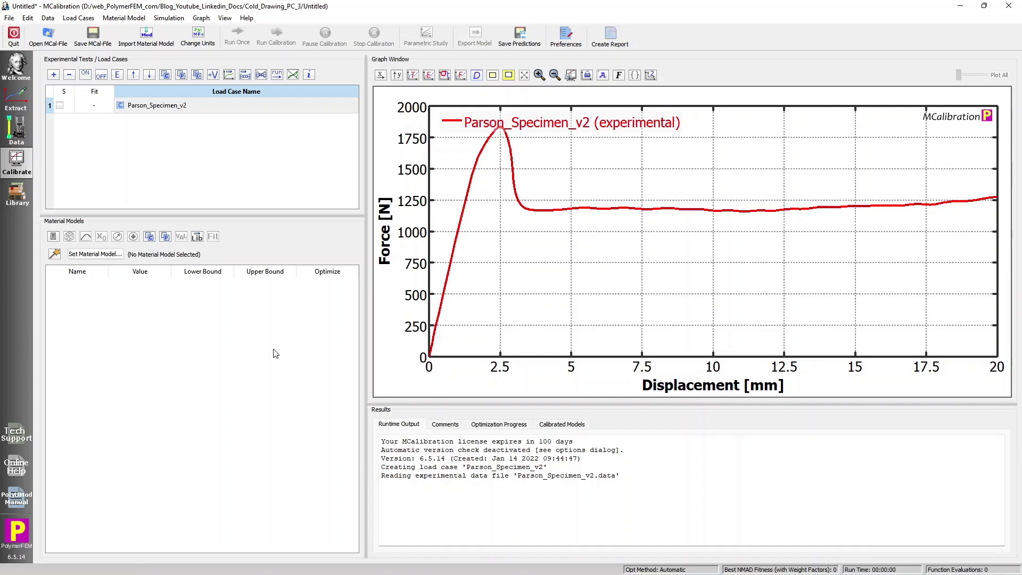
pyautogui.press('super+Tab')
pyautogui.click(716, 364)
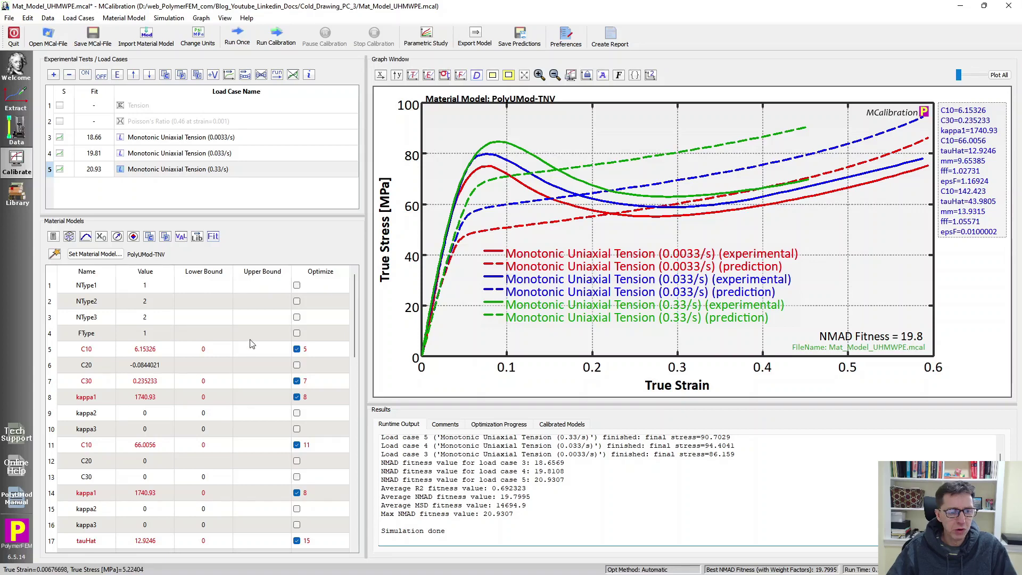
# Copy the PolyUMod-TNV model from Mat_Model_UHMWPE and return to the Untitled session.
pyautogui.click(150, 238)
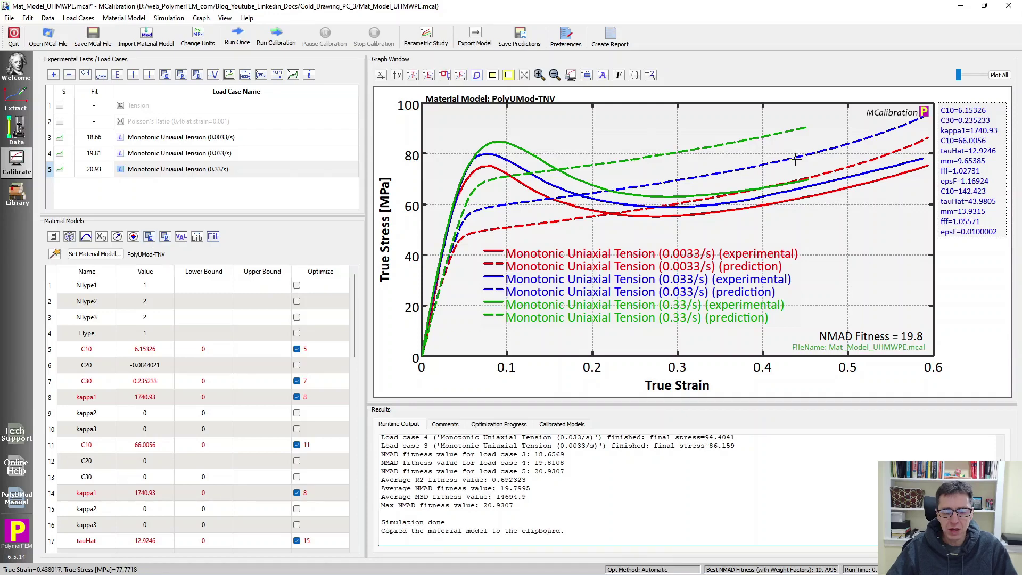
pyautogui.press('super+Tab')
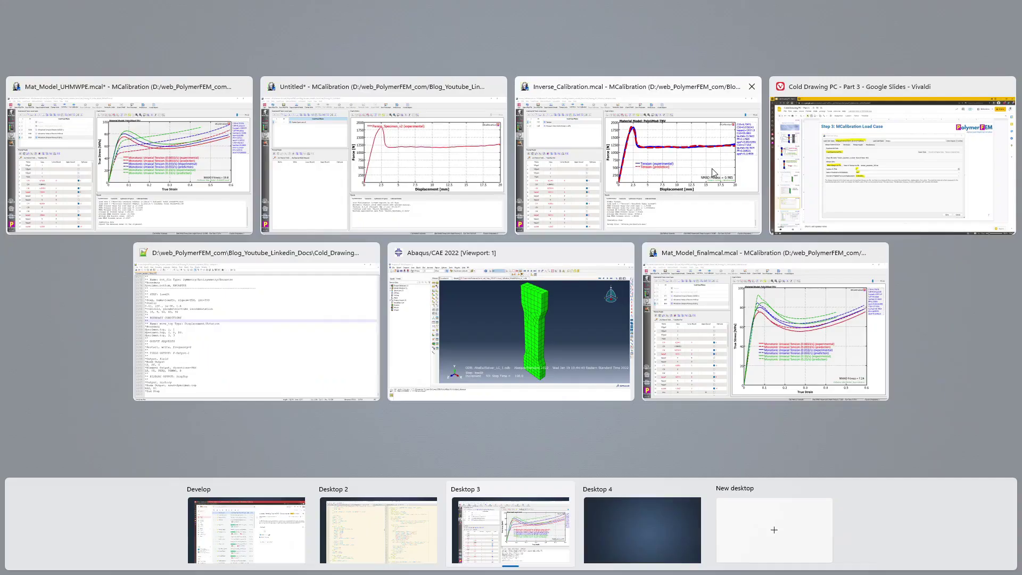
pyautogui.click(384, 159)
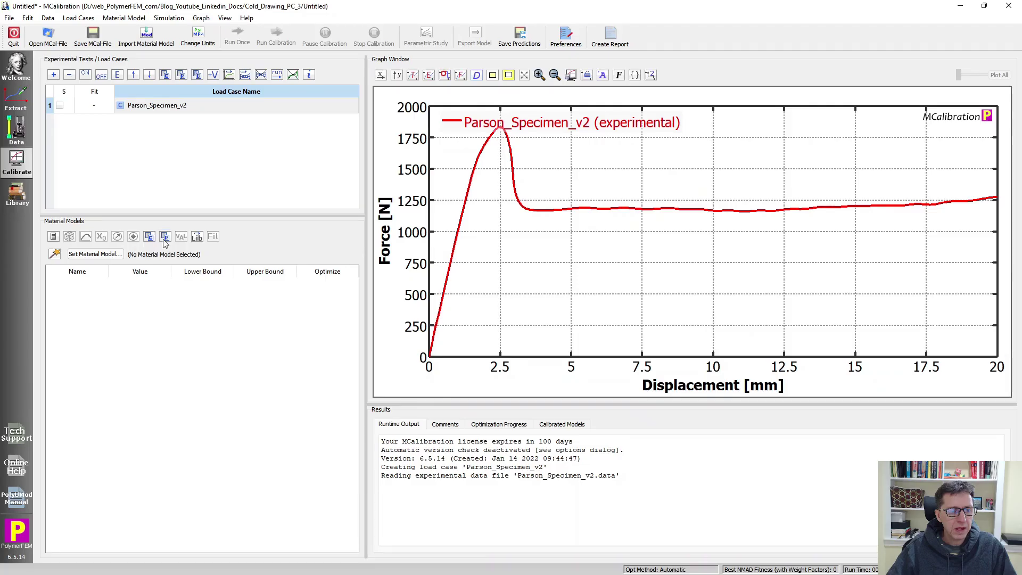
# Paste the PolyUMod-TNV model and add a Poisson's Ratio load case with value 0.46.
pyautogui.click(164, 239)
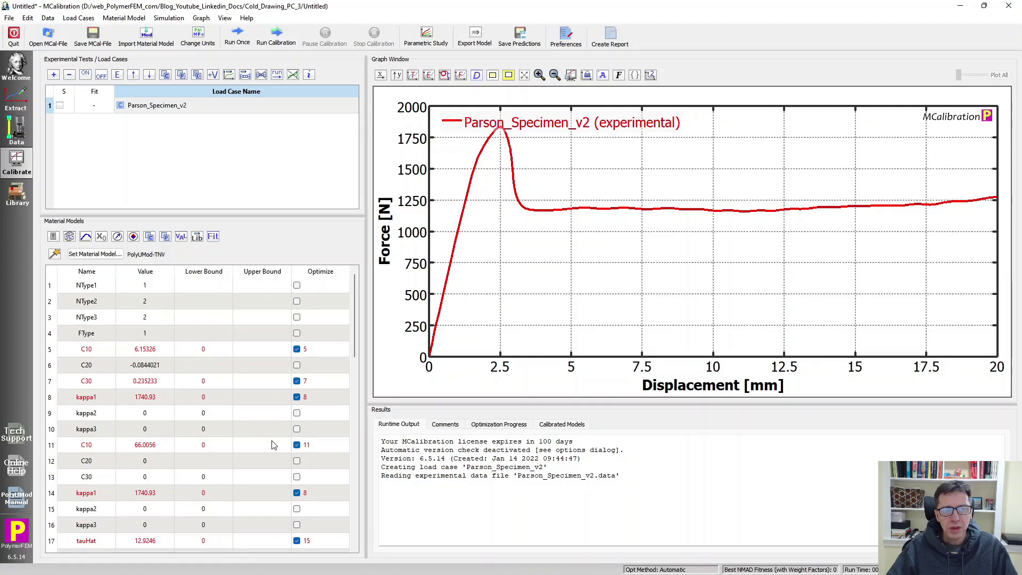
pyautogui.click(52, 75)
pyautogui.click(340, 146)
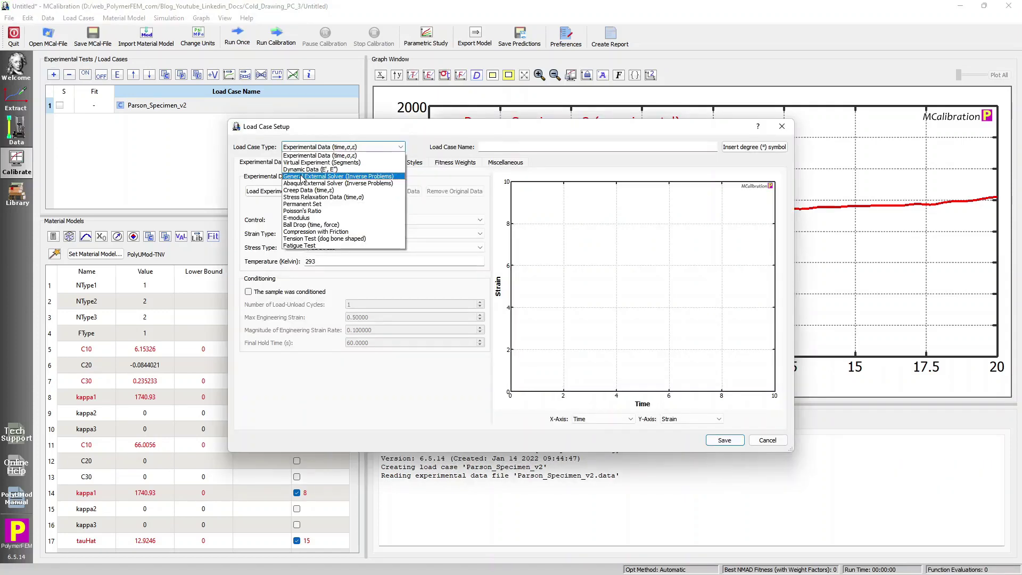
pyautogui.click(302, 210)
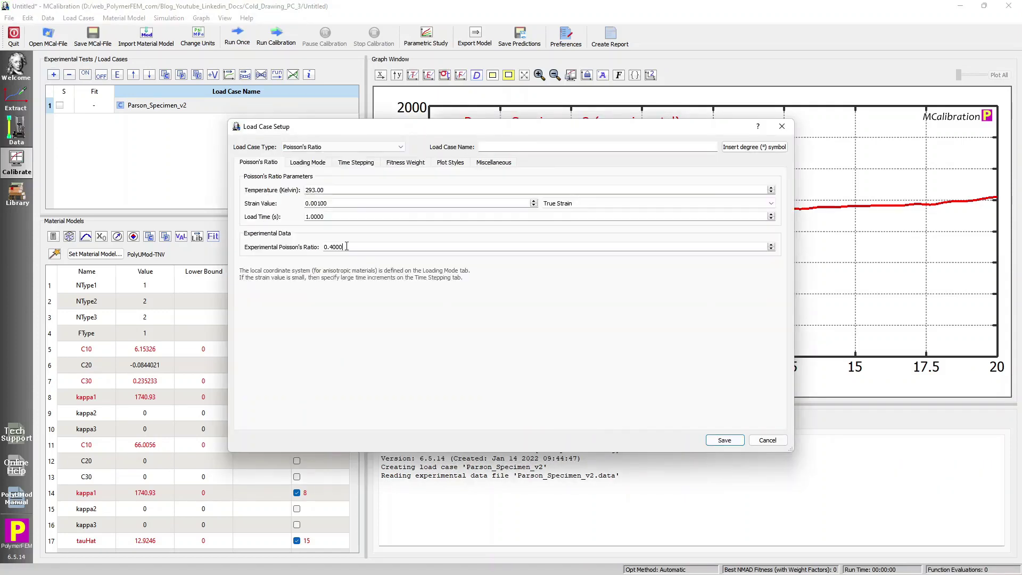
pyautogui.write('0.46')
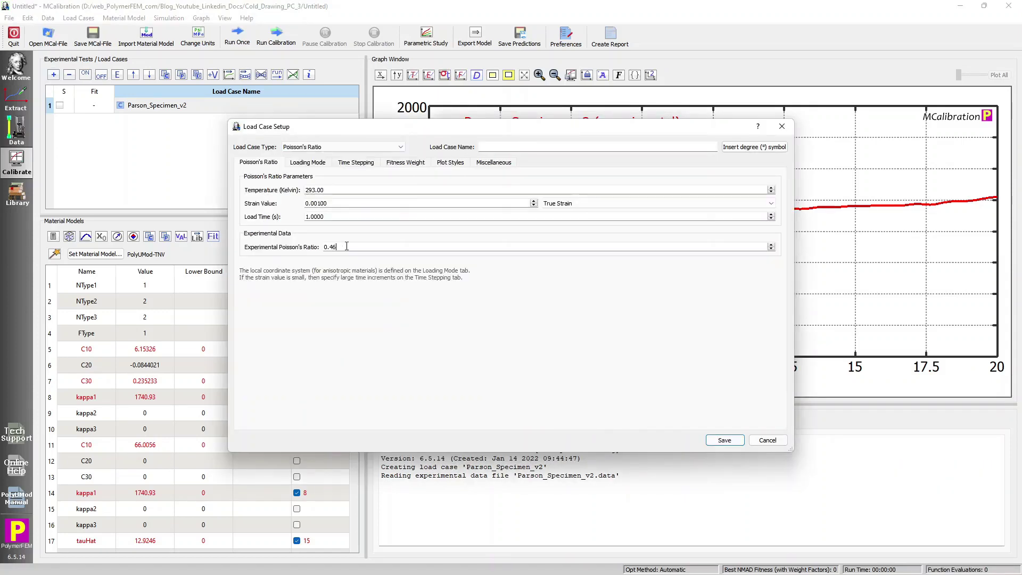
pyautogui.click(737, 444)
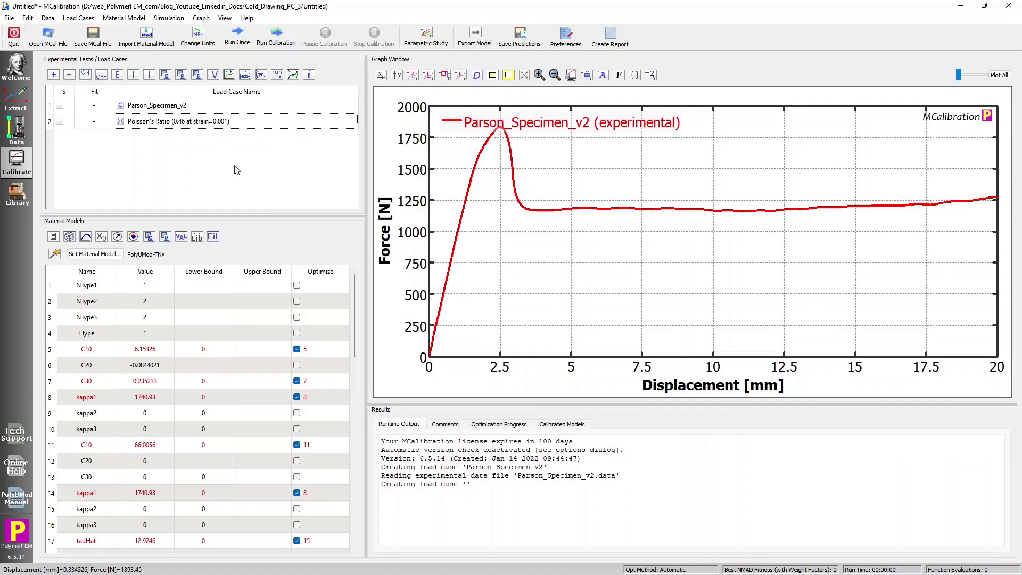
# Switch to the Inverse_Calibration.mcal window showing the finished run with NMAD 0.985.
pyautogui.press('super+Tab')
pyautogui.click(460, 164)
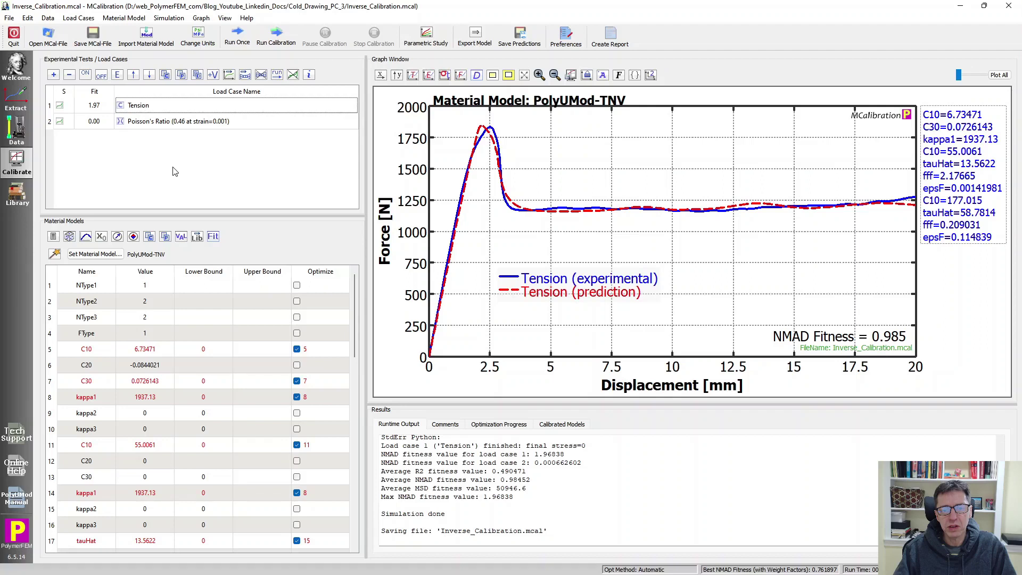
# Copy the inverse-calibrated model with Ctrl+C and switch to the Mat_Model_finalmcal.mcal window.
pyautogui.hotkey('ctrl', 'c')
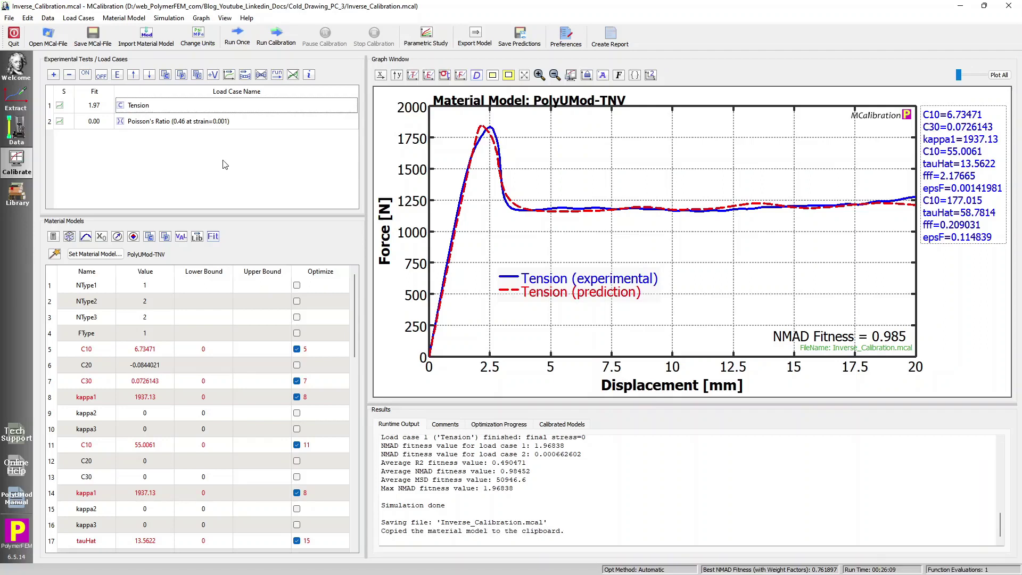
pyautogui.press('super+Tab')
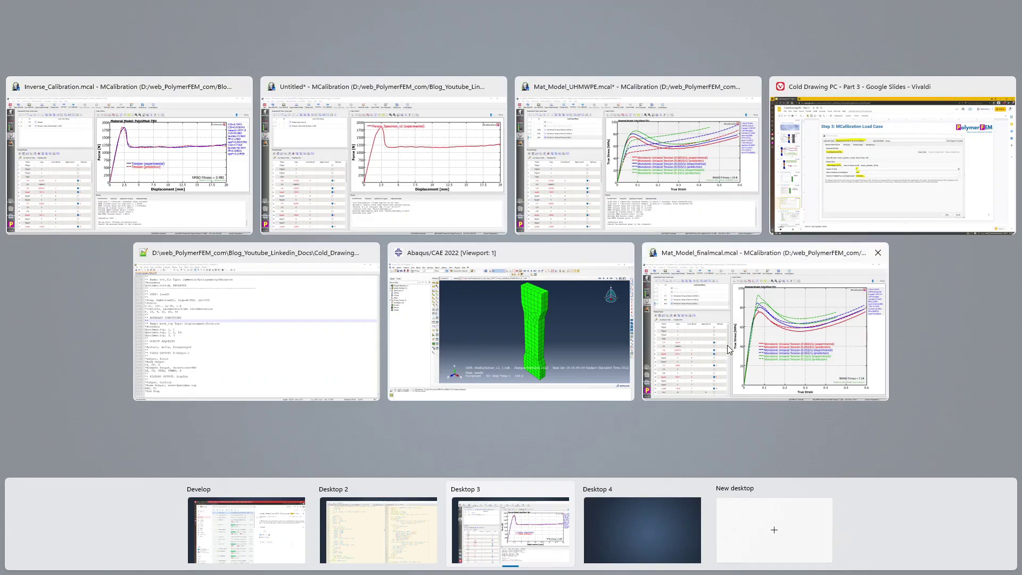
pyautogui.click(728, 349)
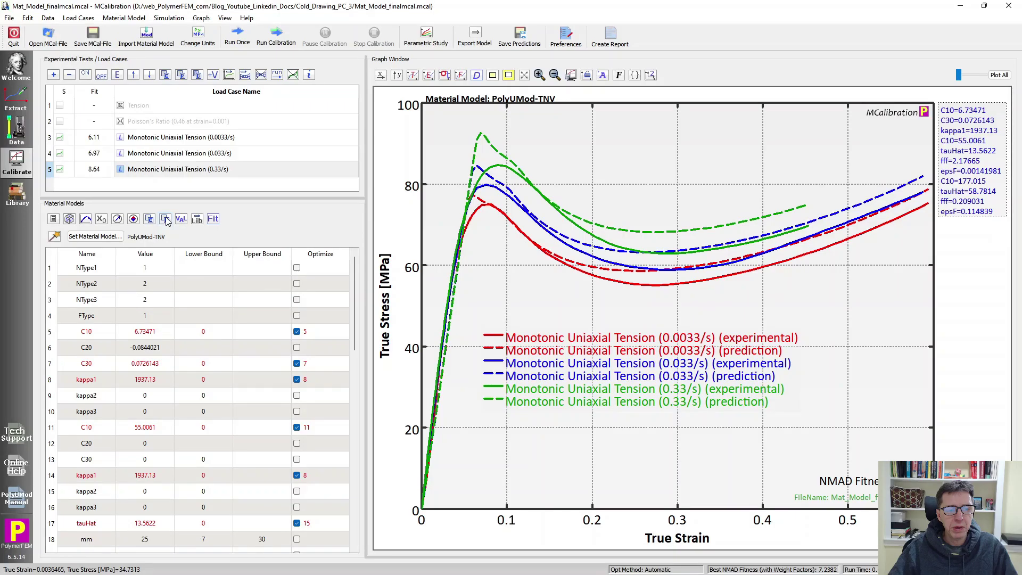
# Run a single simulation on Mat_Model_finalmcal predicting the 0.0033/s, 0.033/s and 0.33/s tension tests.
pyautogui.click(166, 219)
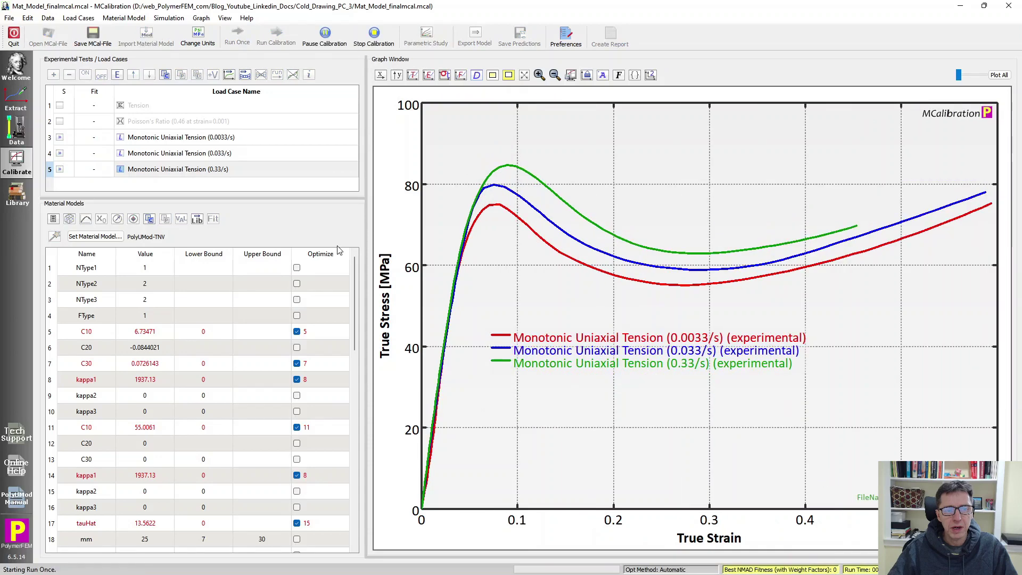